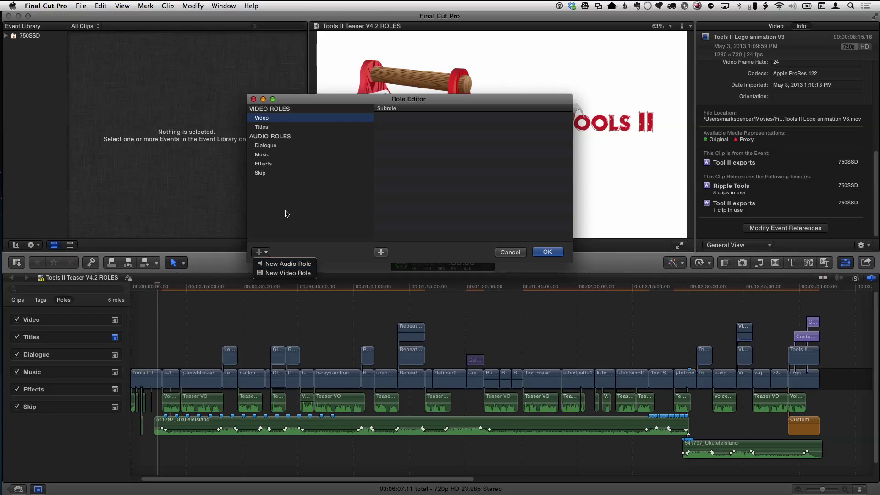
Step: Close the Role Editor and toggle the minimized display of the Titles and Dialogue clips, returning each to its original state
click(254, 100)
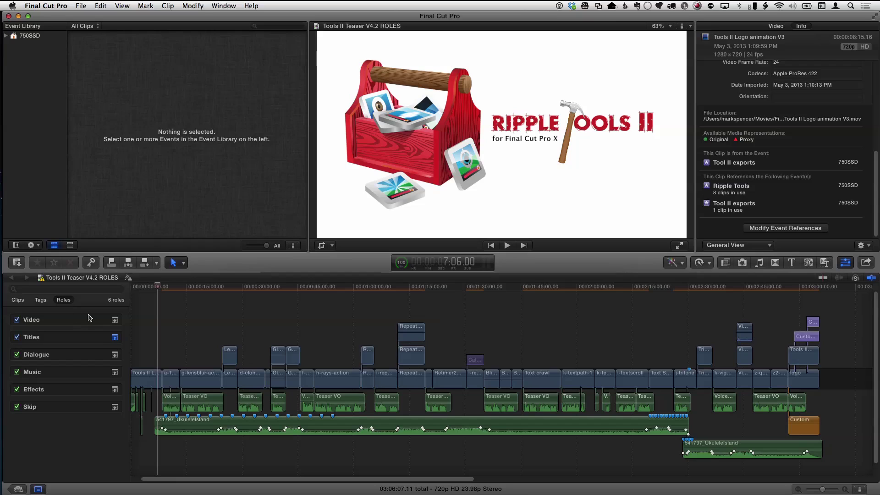
click(116, 338)
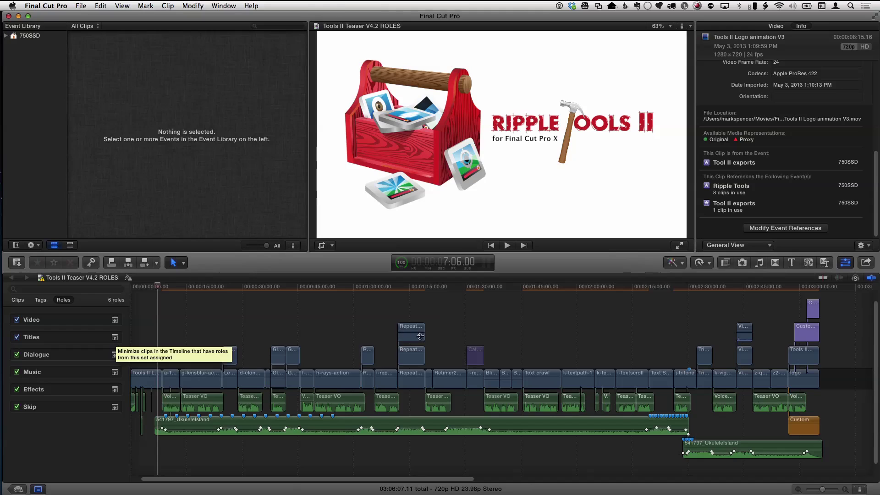
click(115, 338)
click(115, 356)
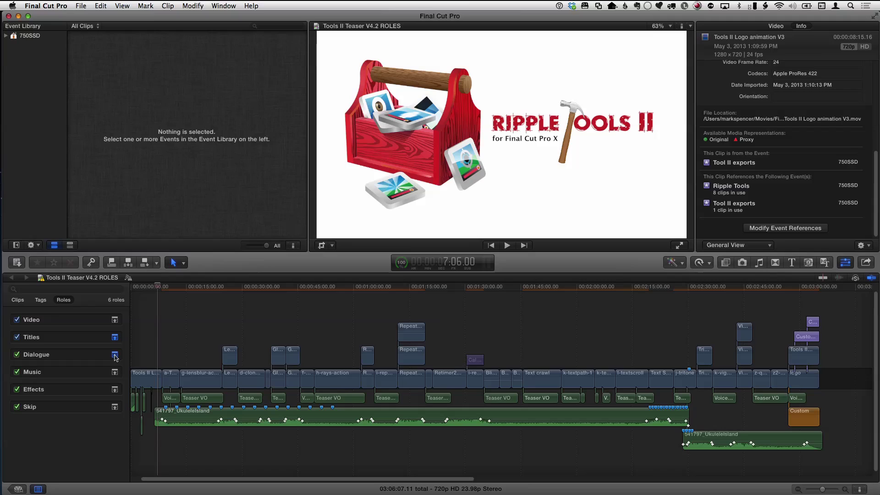
click(115, 356)
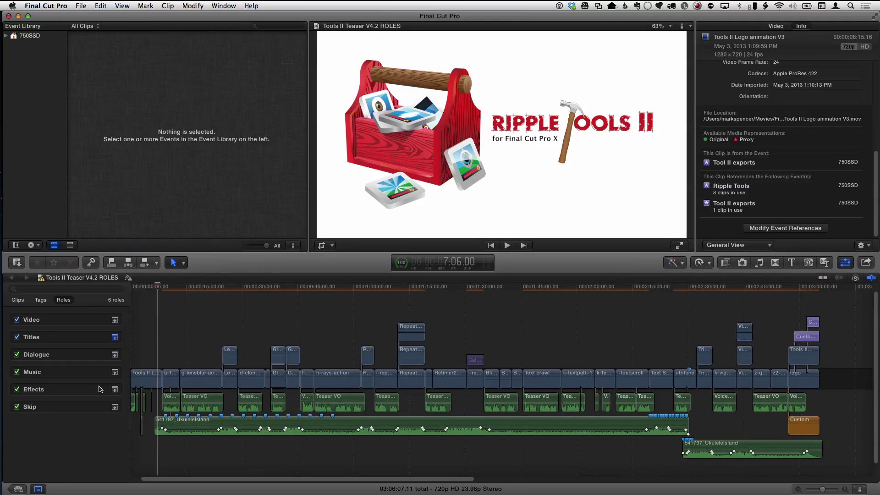
Step: Highlight the Dialogue clips in the timeline and change the Vignette_R-on clip's audio role to Skip
click(65, 356)
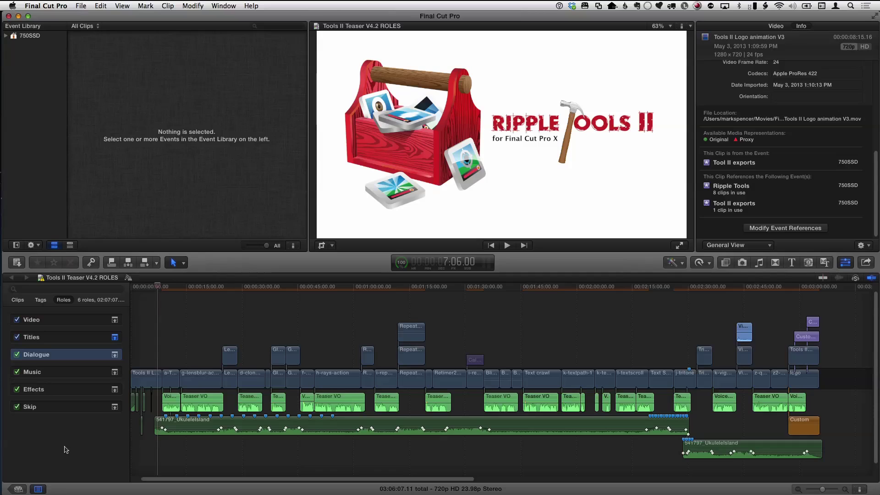
click(65, 450)
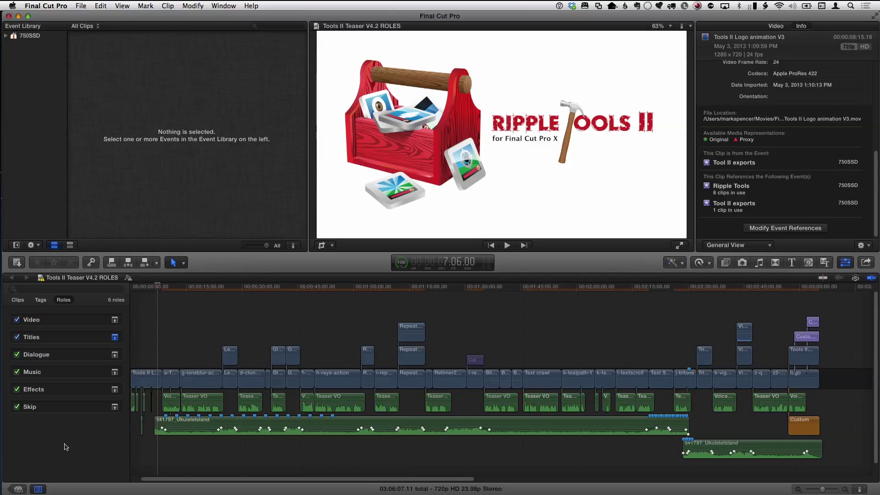
click(746, 337)
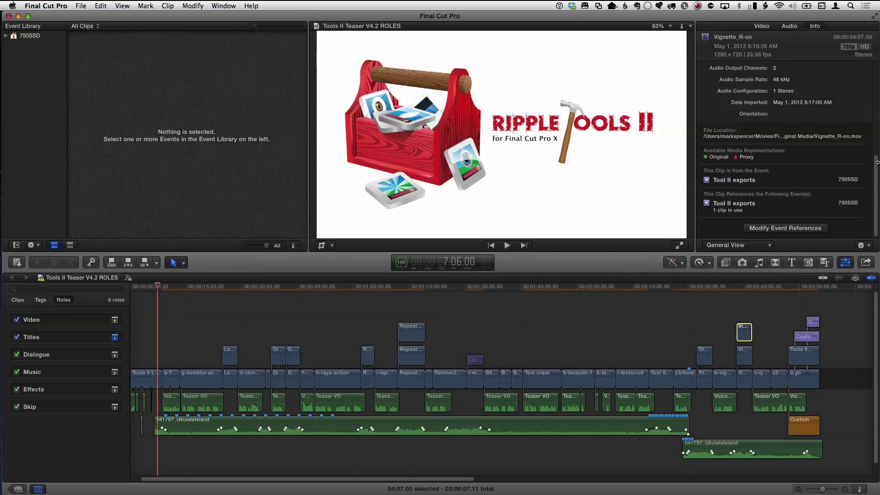
drag(877, 168, 876, 50)
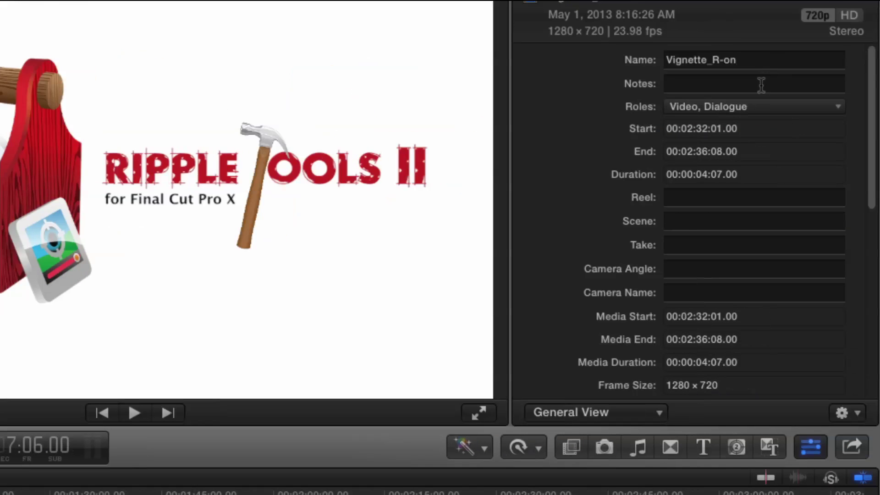
click(762, 104)
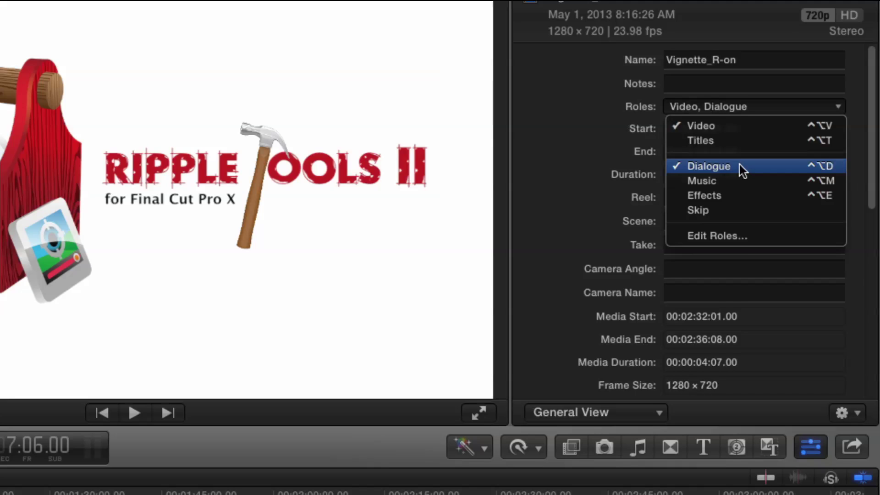
click(748, 209)
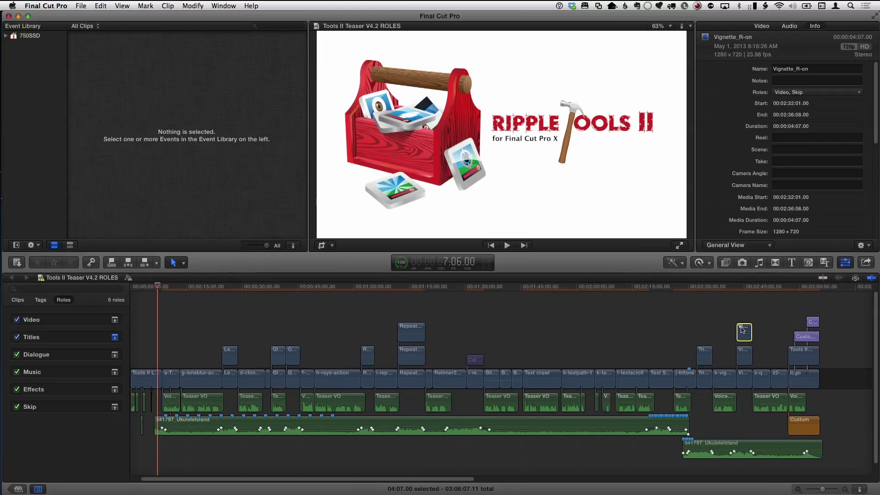
click(712, 311)
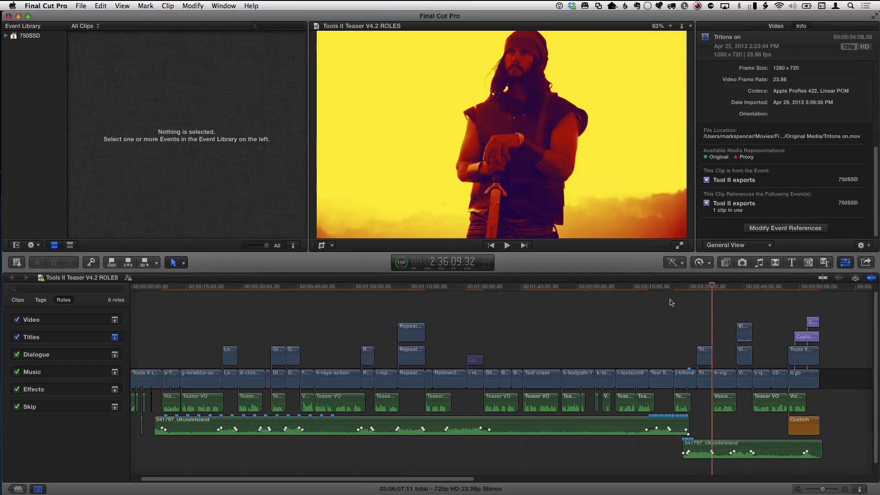
Step: Highlight the timeline clips assigned to the Dialogue role and to the Effects role, ending with no role selected
click(69, 356)
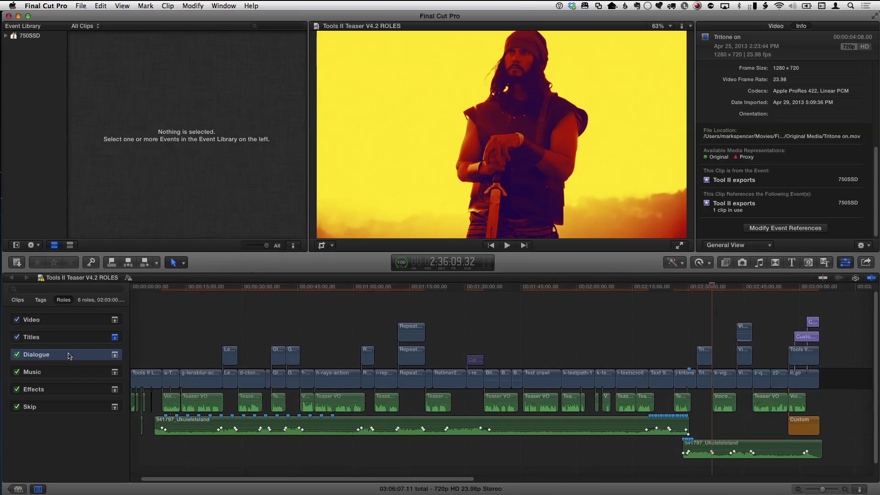
click(57, 390)
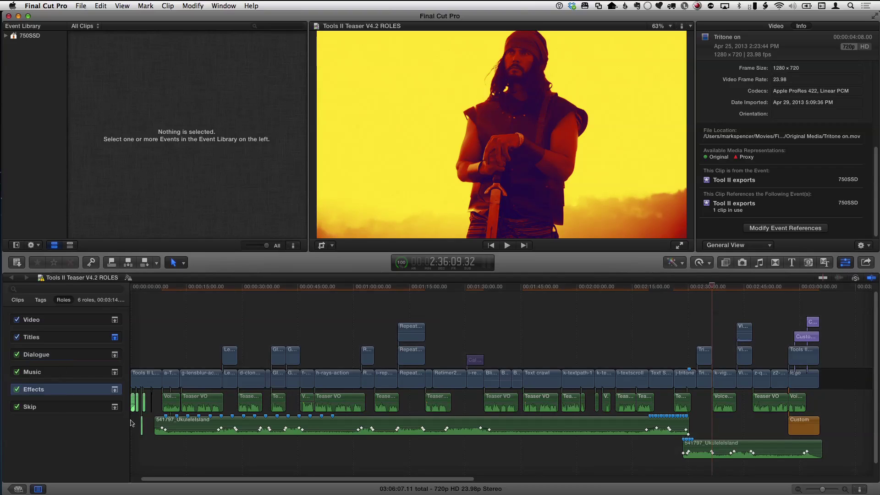
click(71, 360)
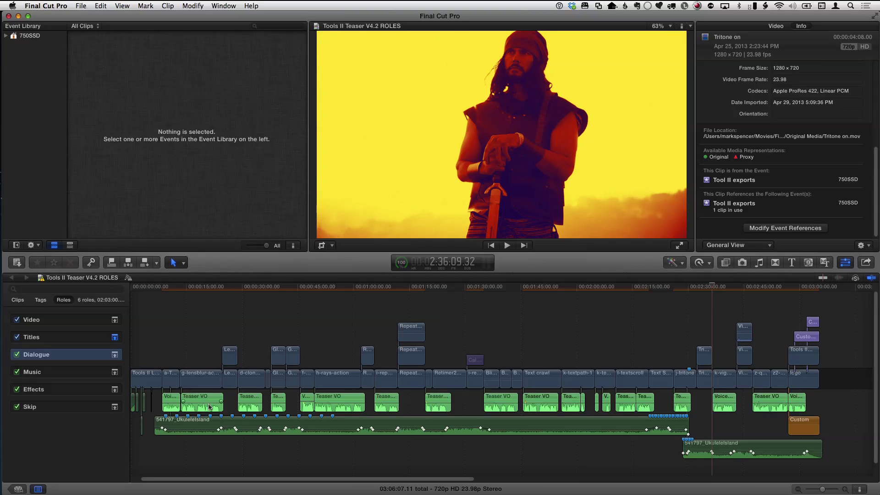
click(17, 354)
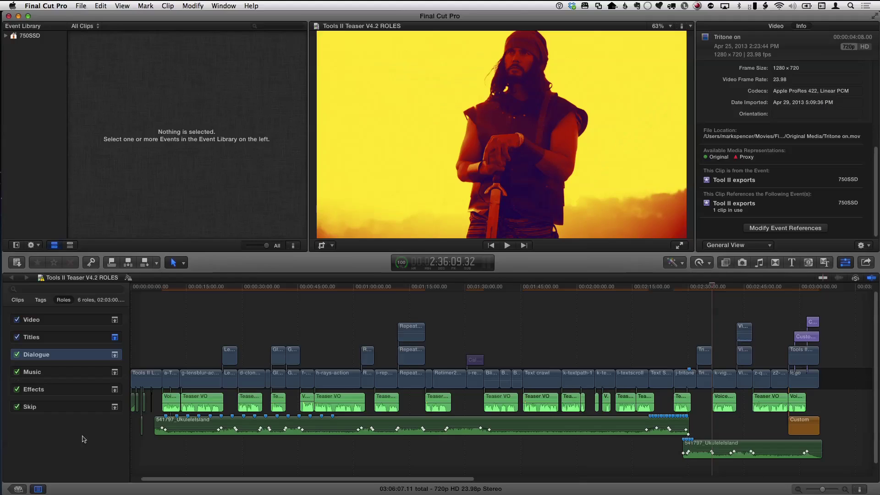
click(84, 439)
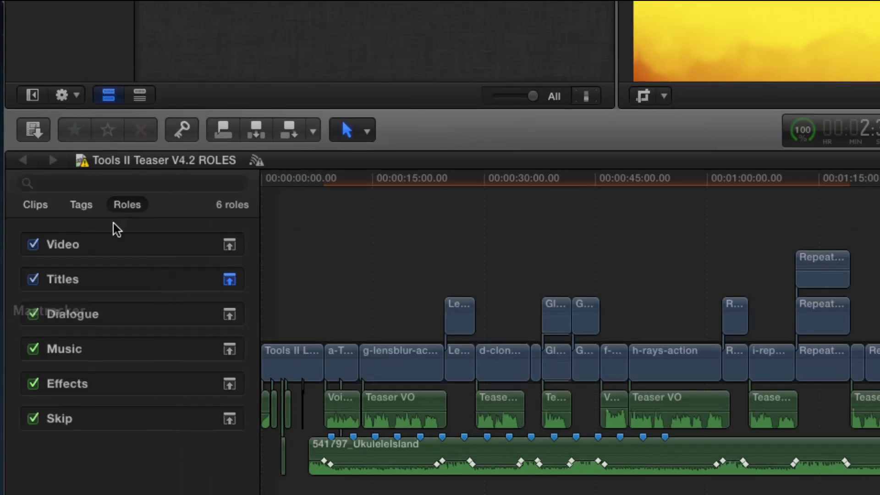
Step: Show the clip list in the timeline index and jump to a-Tools2 in browser, g-lensblur-action and the second Electronic Hit clip
click(33, 206)
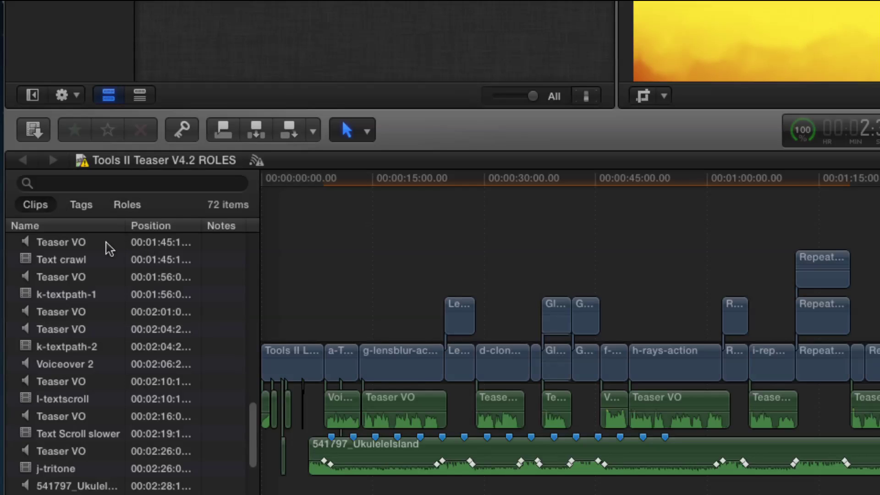
drag(255, 413, 263, 239)
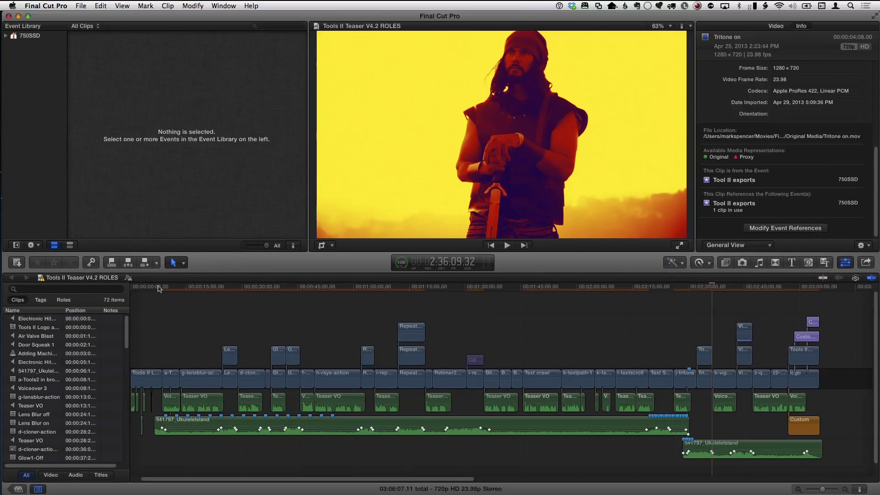
click(37, 379)
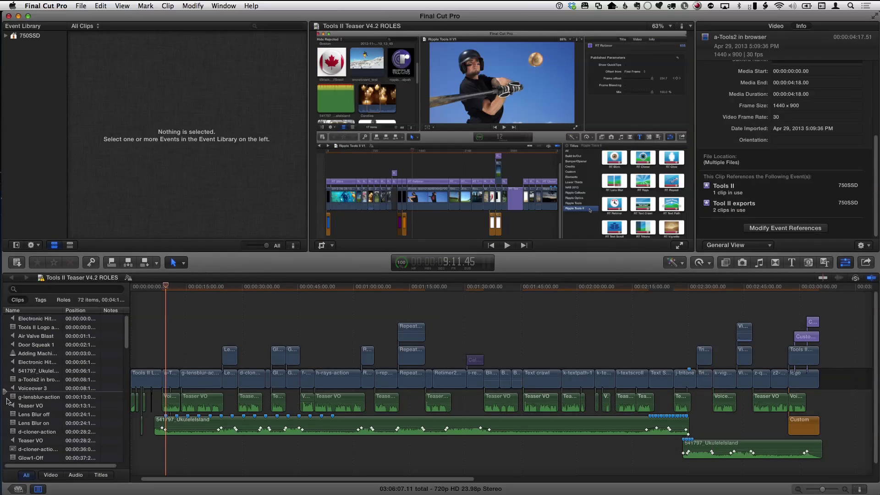
click(39, 397)
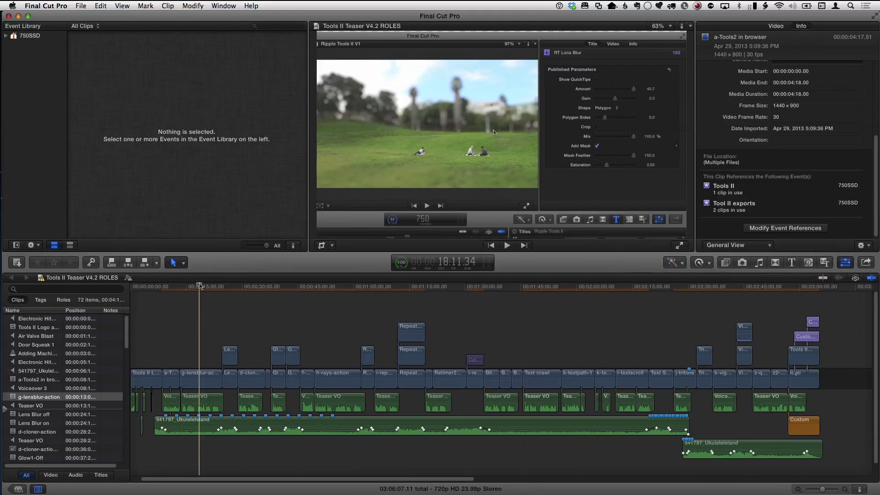
click(38, 362)
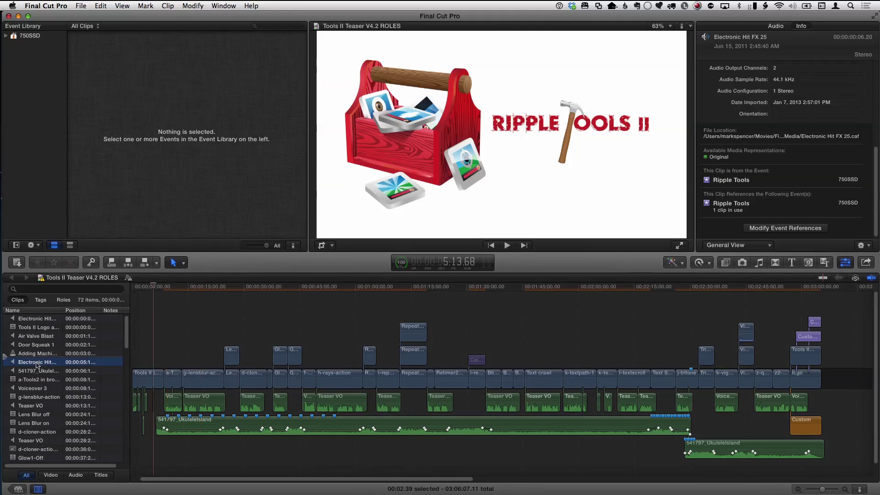
click(36, 378)
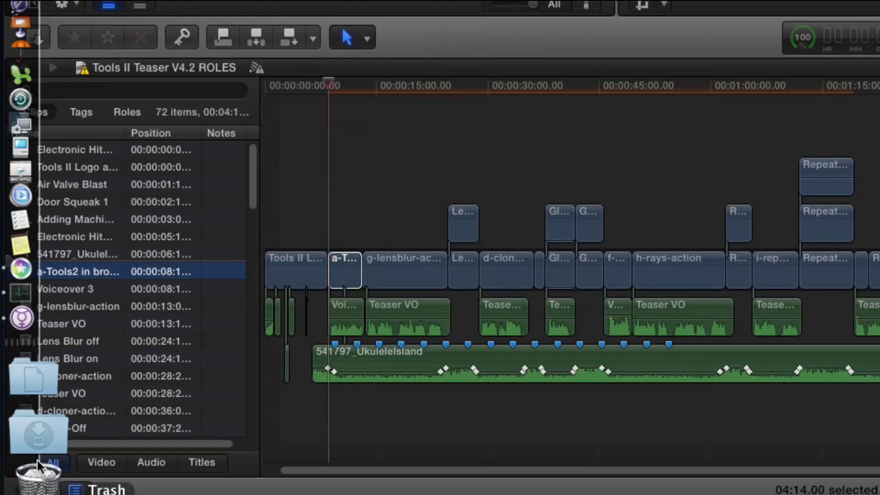
Step: Filter the timeline index by video, audio and titles in turn, and return to showing all clips
click(102, 462)
click(150, 462)
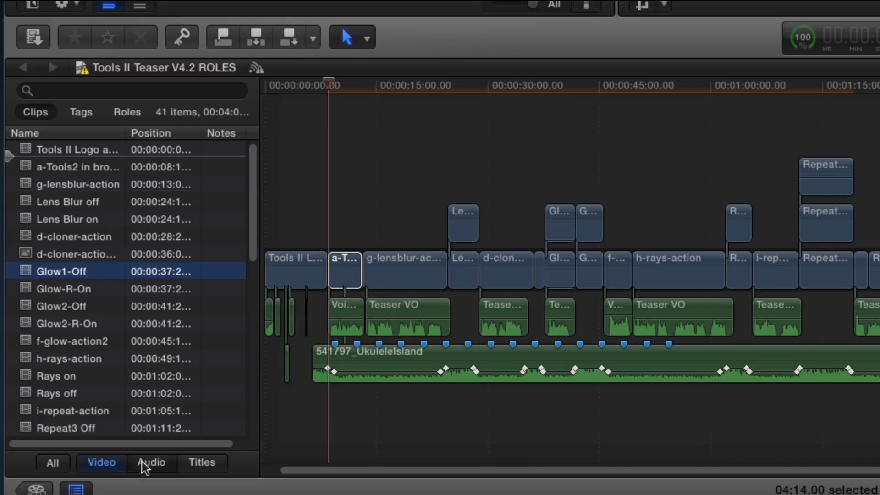
click(188, 463)
click(58, 464)
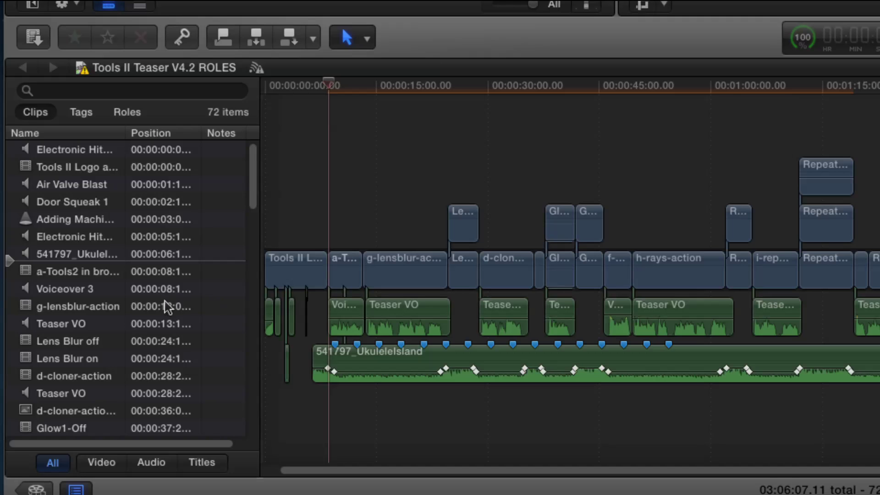
Step: Search the timeline index for "dialogue" and look through the listed clips
click(69, 90)
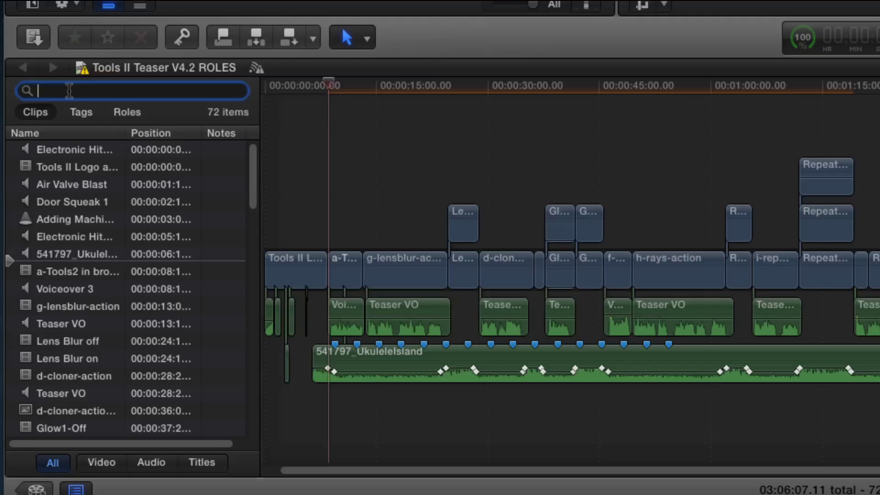
text(dialo)
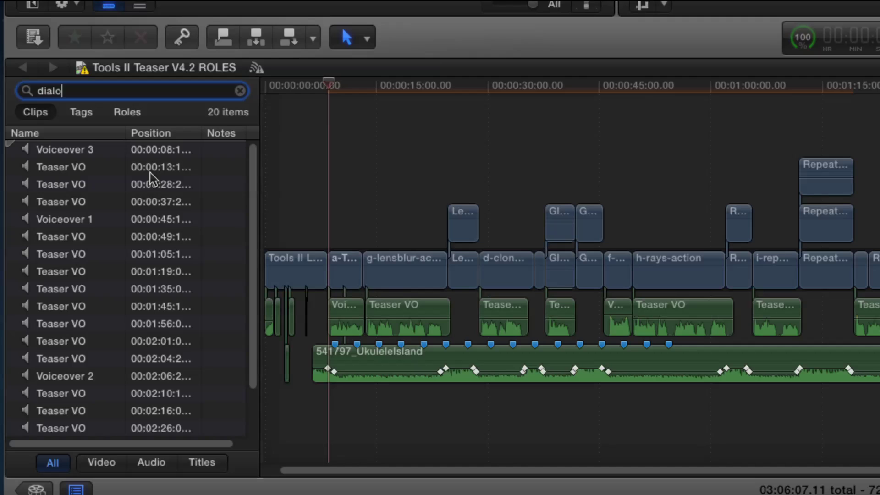
text(gue)
scroll(93, 301, down, 1)
scroll(93, 302, down, 3)
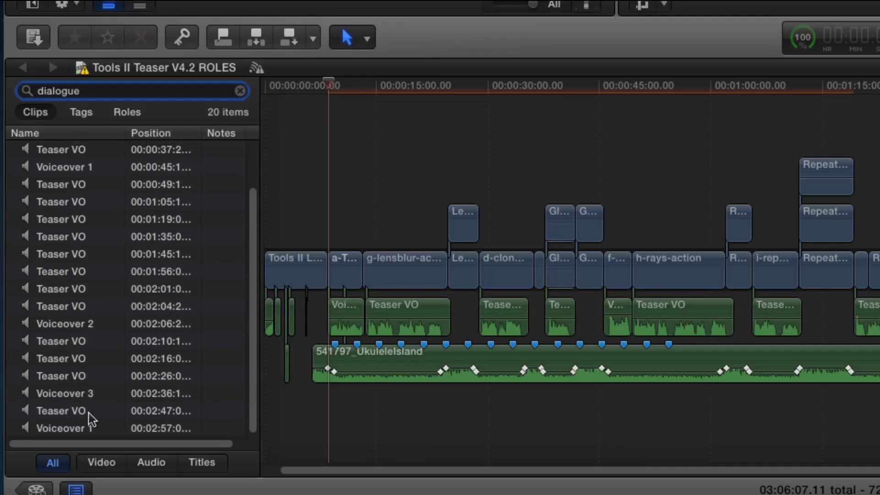
scroll(92, 417, up, 3)
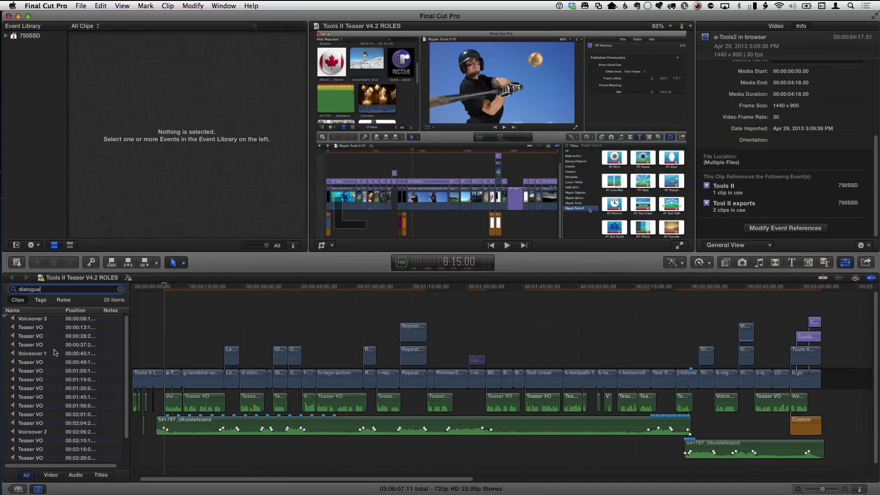
Step: Select all the dialogue clips found in the timeline index
click(32, 318)
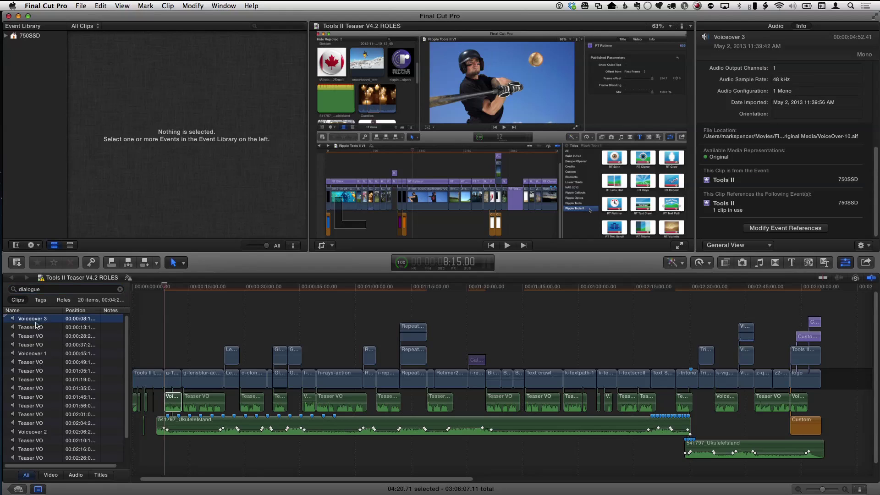
scroll(35, 390, down, 3)
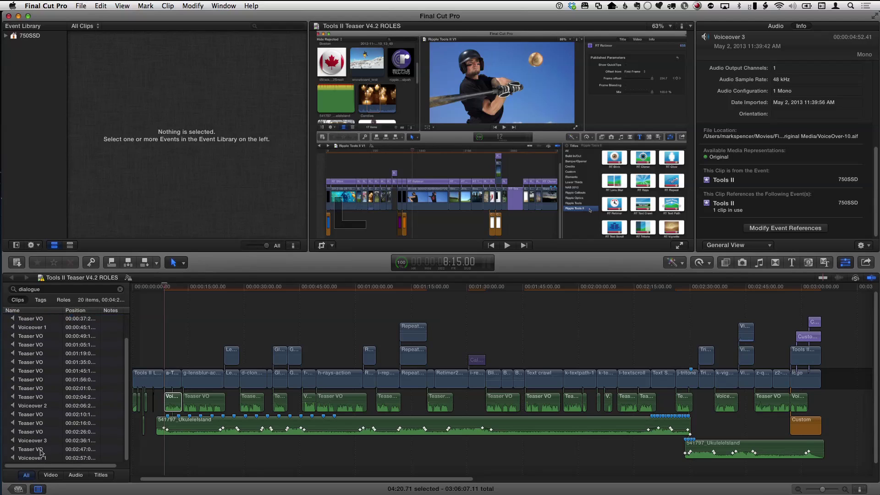
key(super+a)
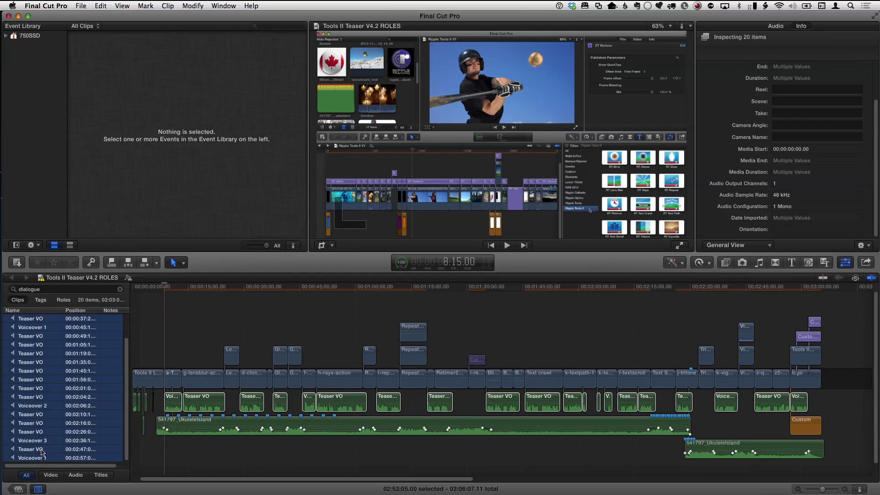
scroll(42, 452, up, 3)
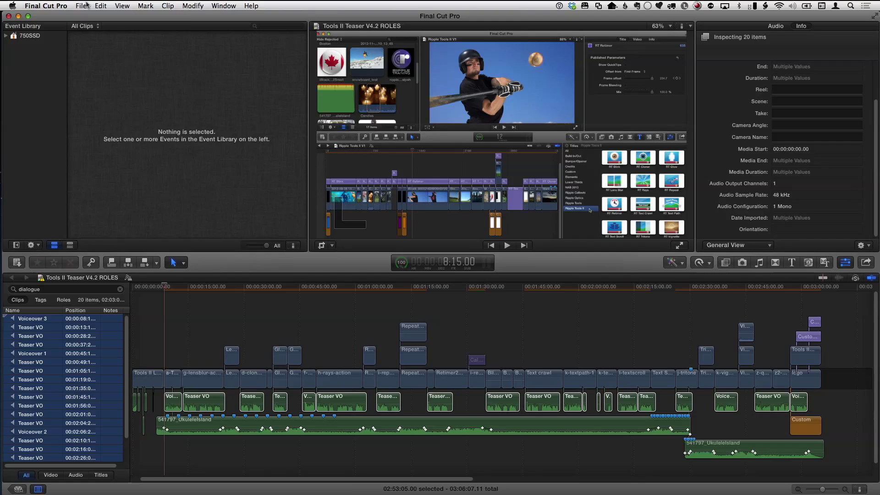
Step: Combine the selected dialogue clips into a new compound clip named "Tools 2 VO" in the Tool II exports event
click(82, 6)
click(108, 76)
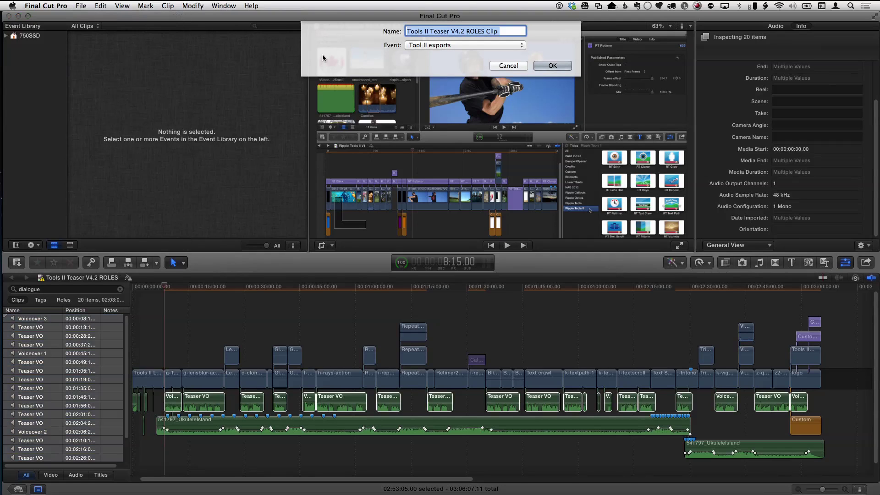
text(Tools 2)
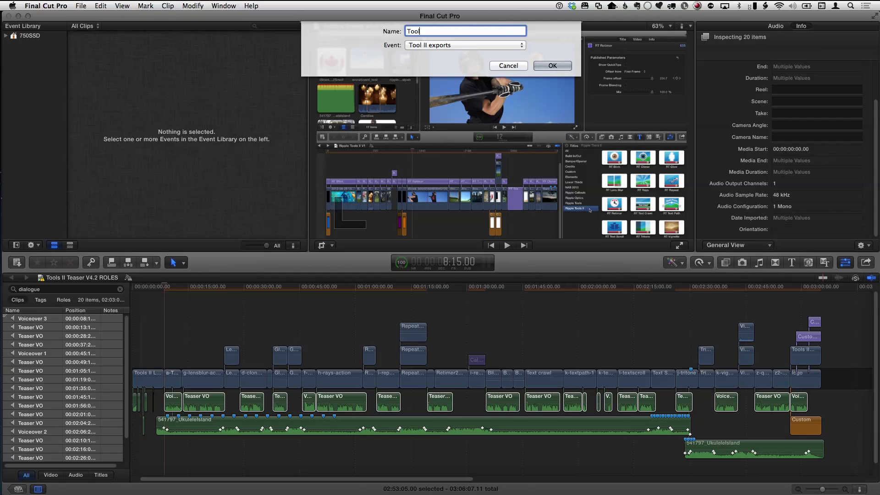
text( VO)
key(Return)
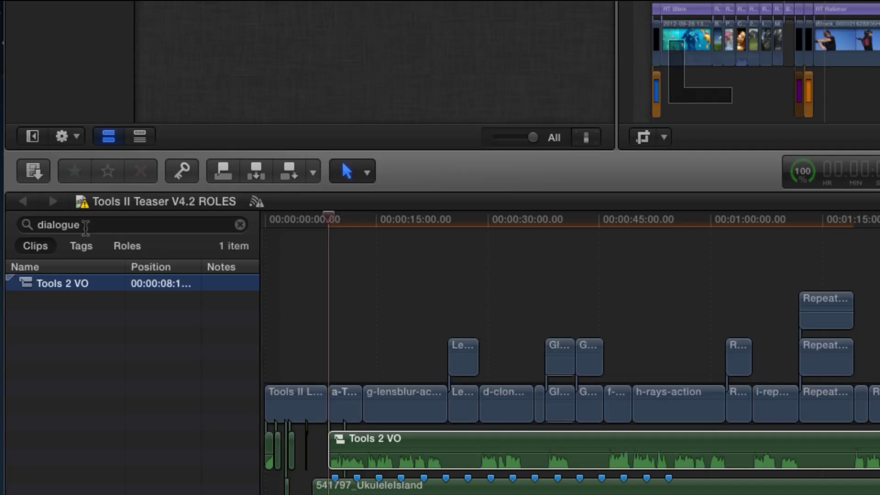
Step: Search the timeline index for "effects" and look through the listed clips
click(65, 224)
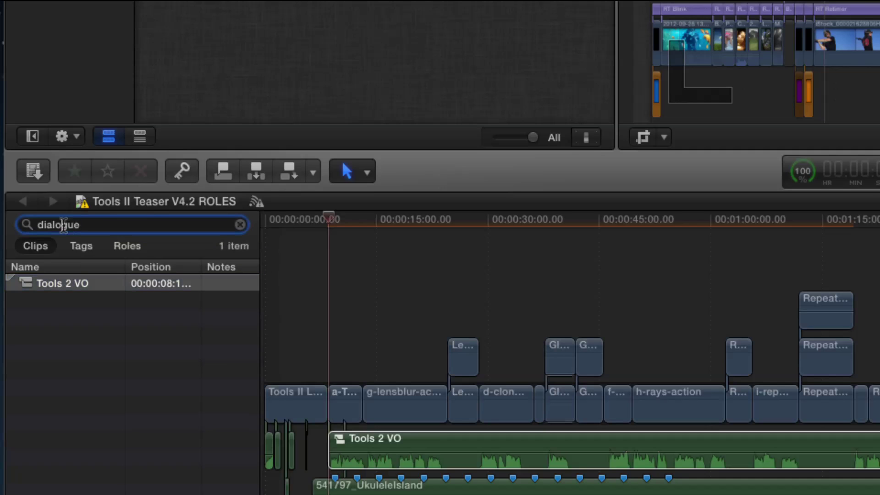
double_click(65, 225)
text(effects)
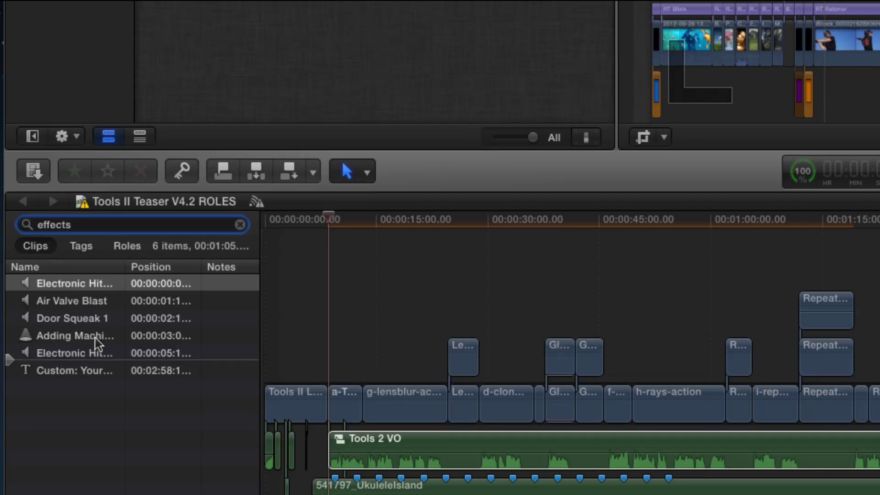
click(95, 412)
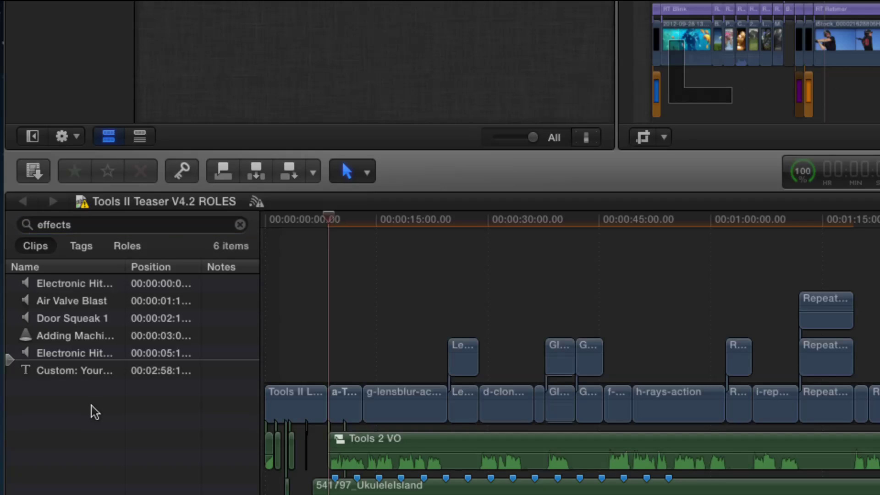
scroll(101, 399, down, 2)
scroll(114, 445, down, 2)
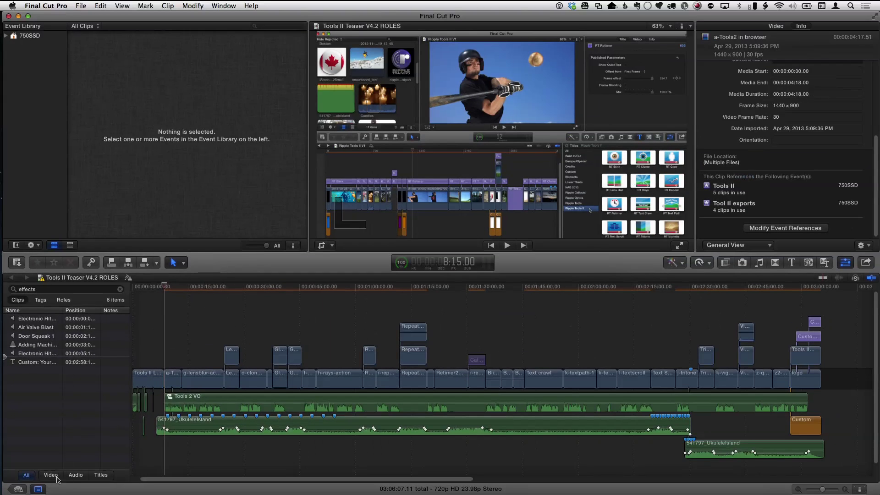
Step: Compare the "effects" results by clip type, inspect the matching Custom title, and limit the list to audio clips
click(50, 475)
click(73, 476)
click(26, 476)
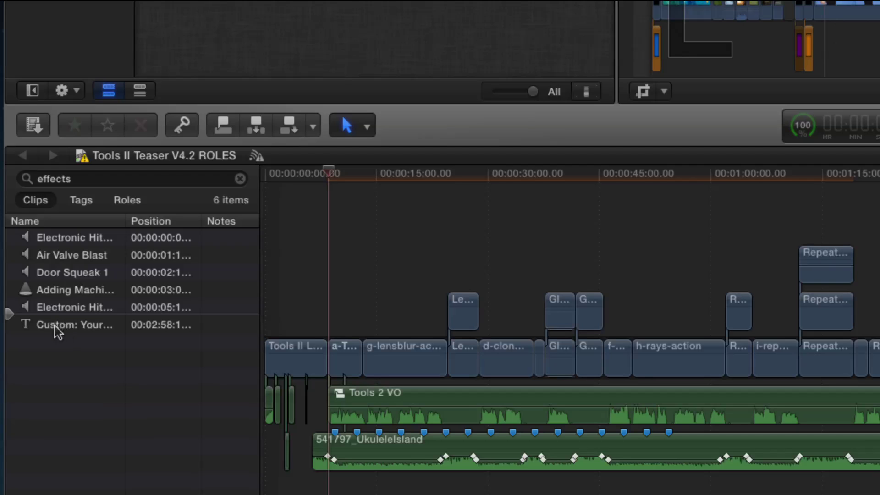
click(58, 326)
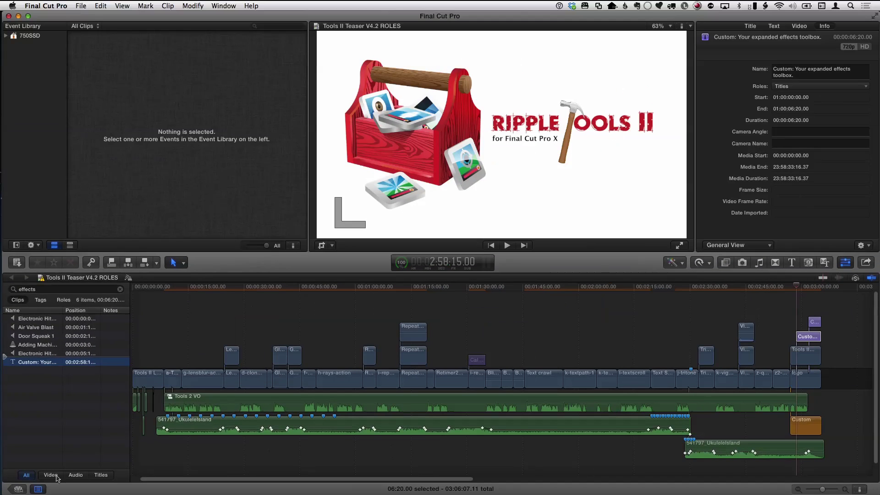
click(76, 475)
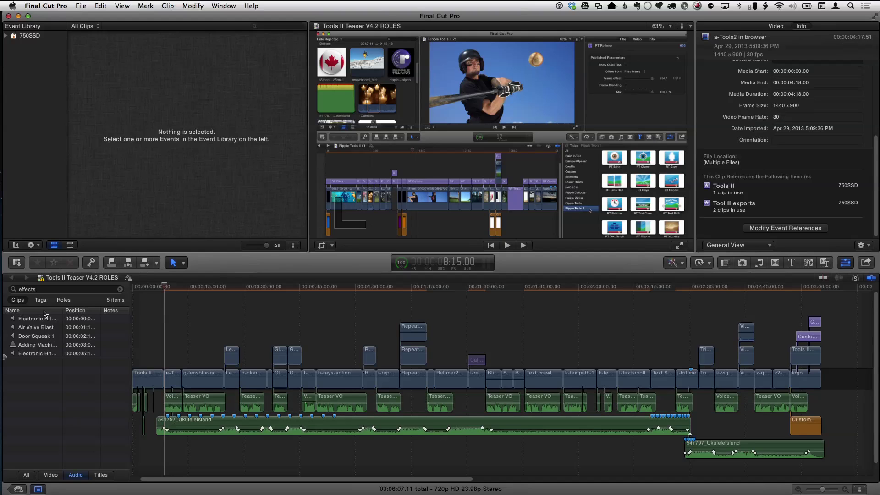
Step: Replace the timeline index search term with "dialog"
click(28, 289)
key(BackSpace)
key(BackSpace)
key(BackSpace)
key(BackSpace)
key(BackSpace)
key(BackSpace)
key(BackSpace)
text(dialo)
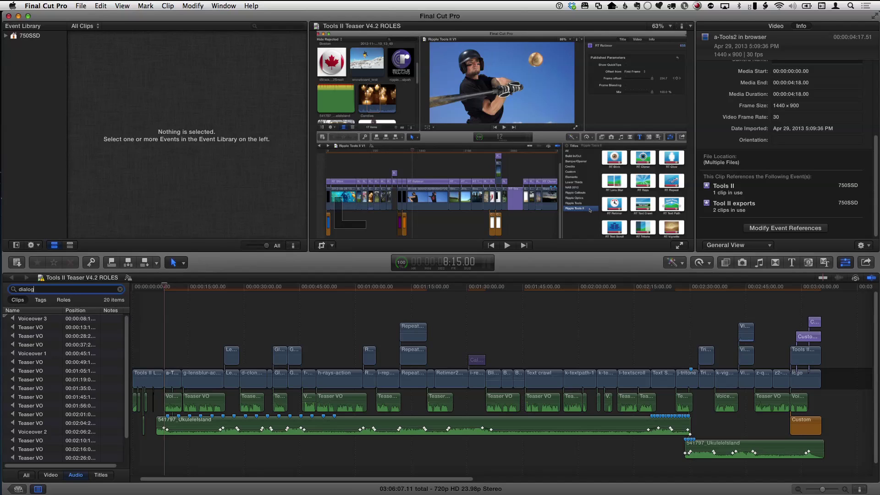
text(g)
Step: Select the dialogue clips in the index from the Teaser VO at 00:01:19 through the last Voiceover 1
click(32, 379)
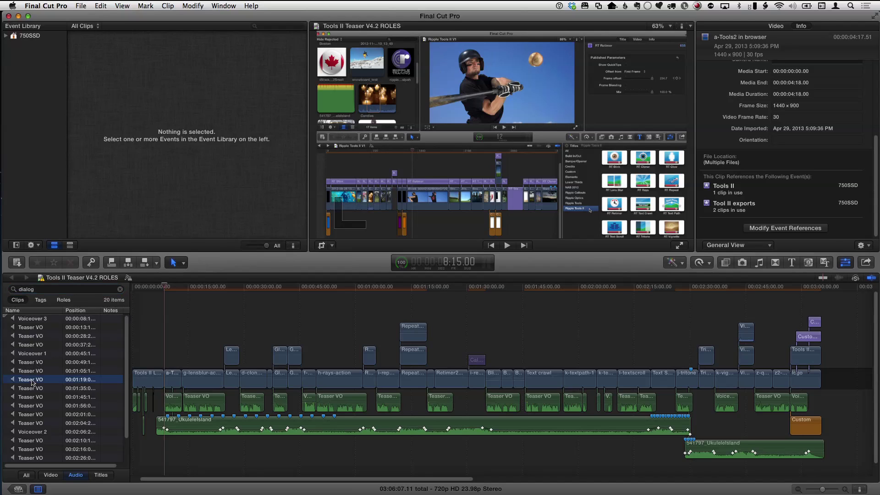
scroll(94, 370, down, 3)
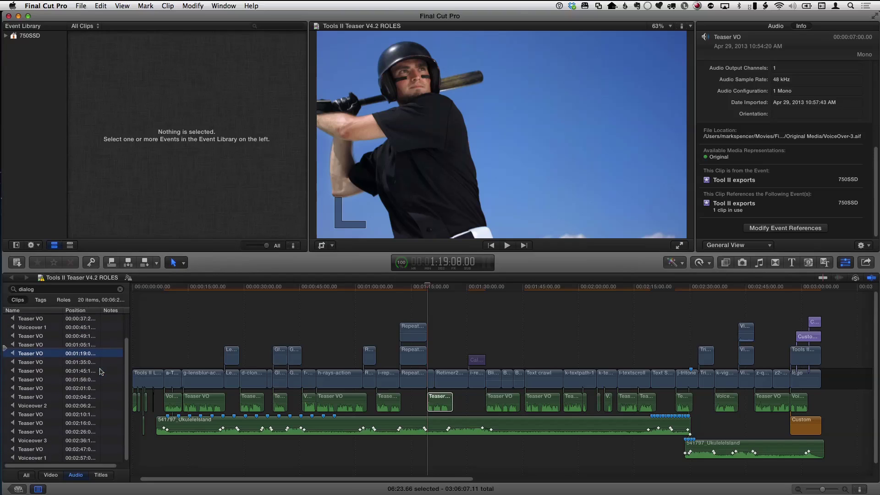
shift+click(46, 458)
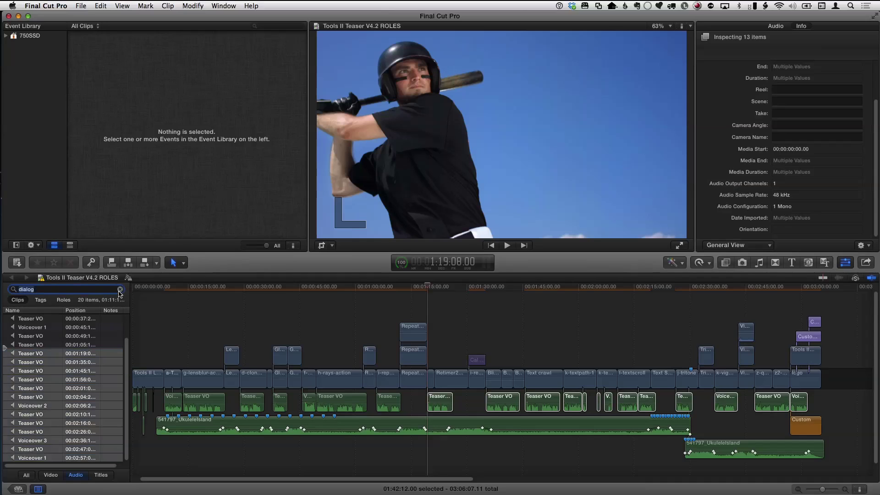
Step: Clear the index search and jump to the Voiceover 3 clip at 00:00:08 and the Teaser VO at 00:00:28
click(119, 290)
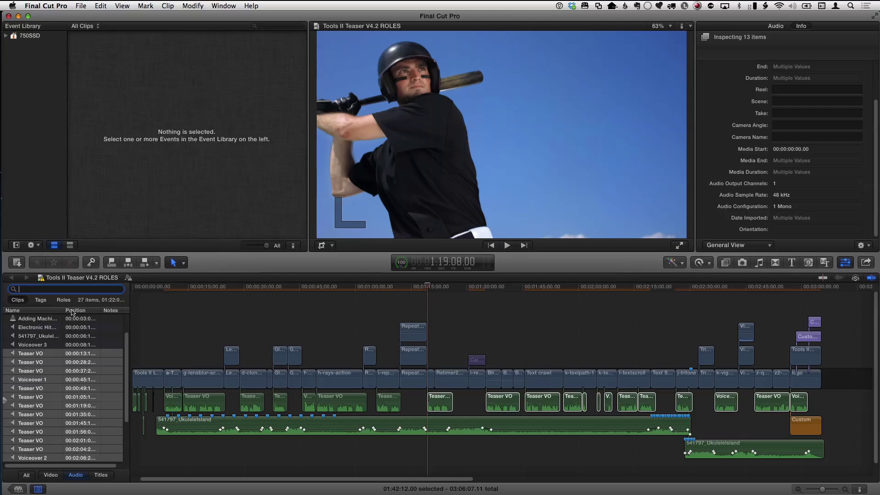
click(79, 345)
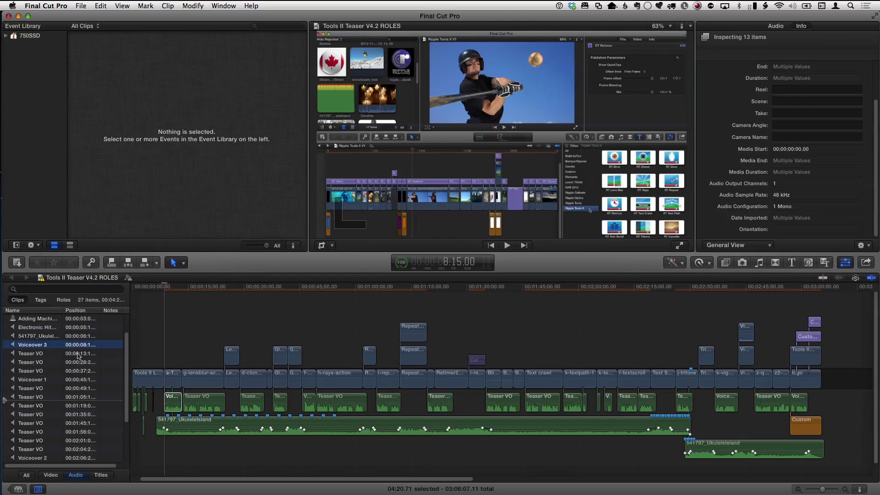
click(79, 363)
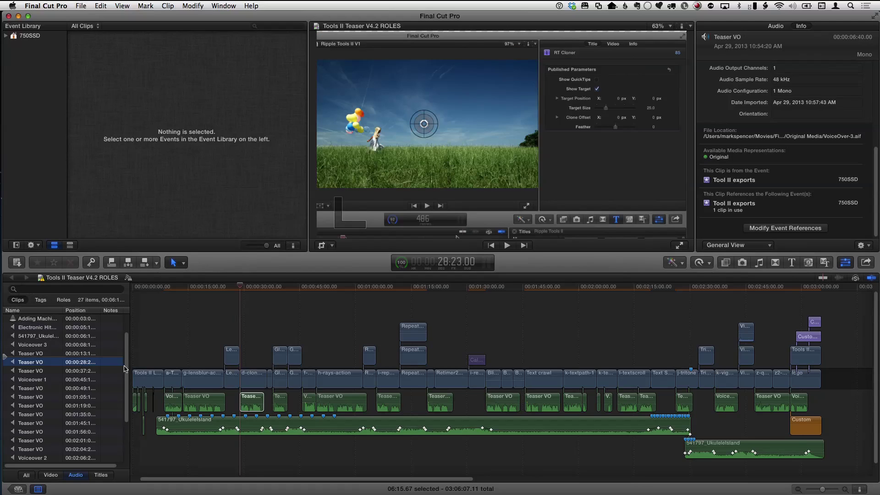
Step: Select every audio clip in the index from the Teaser VO at 00:01:35 through the last Voiceover 1
scroll(92, 406, down, 3)
click(86, 387)
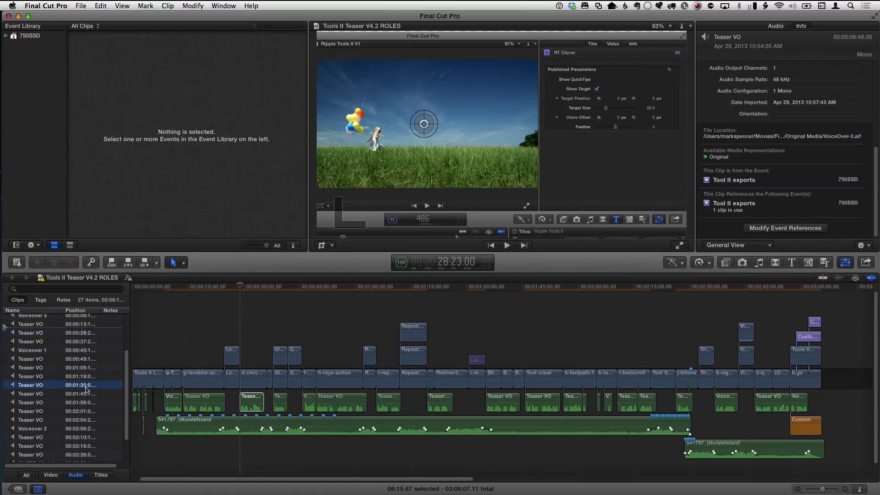
scroll(128, 431, down, 3)
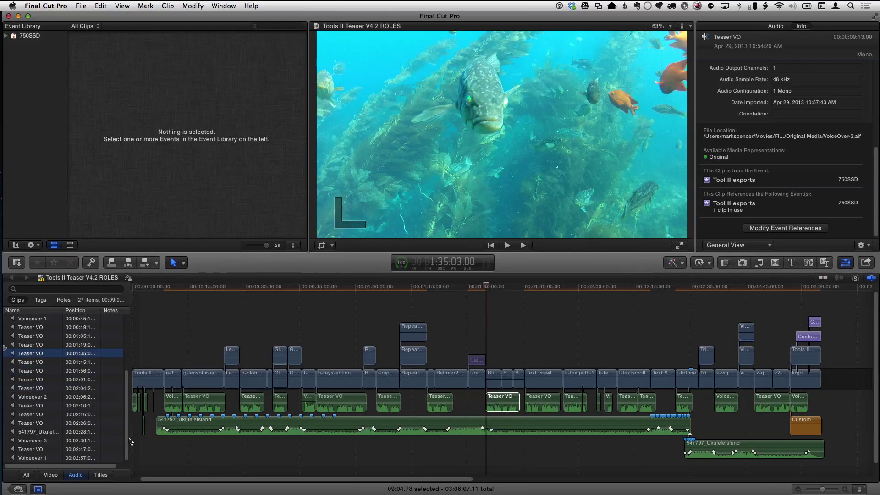
shift+click(98, 457)
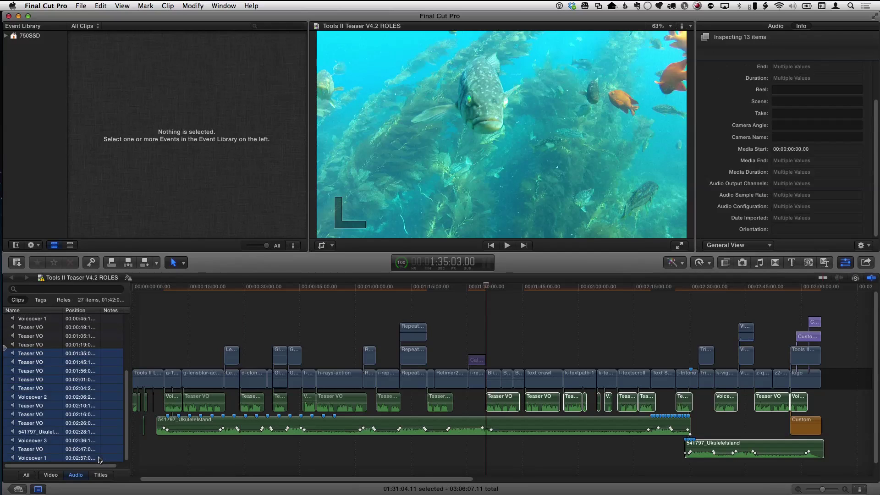
Step: Show all clip types in the index and select everything from i-repeat-action through the final Custom title
click(26, 475)
click(60, 384)
scroll(59, 394, down, 10)
shift+click(49, 458)
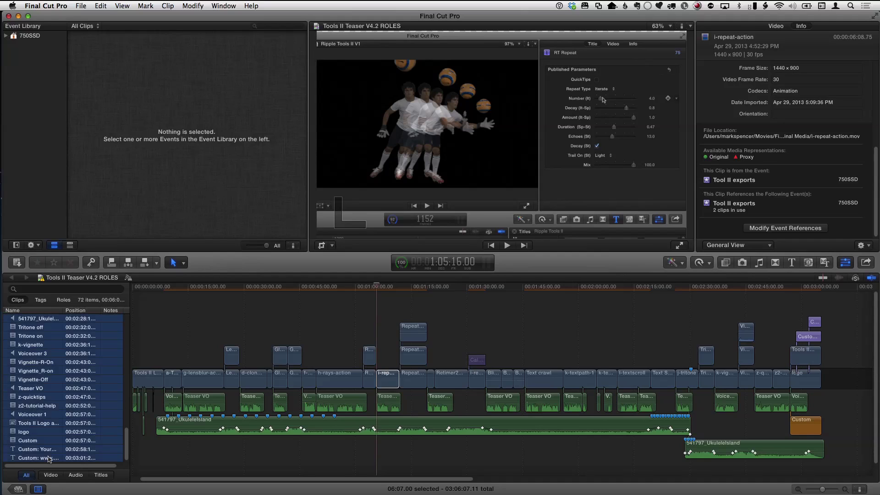
scroll(49, 460, up, 10)
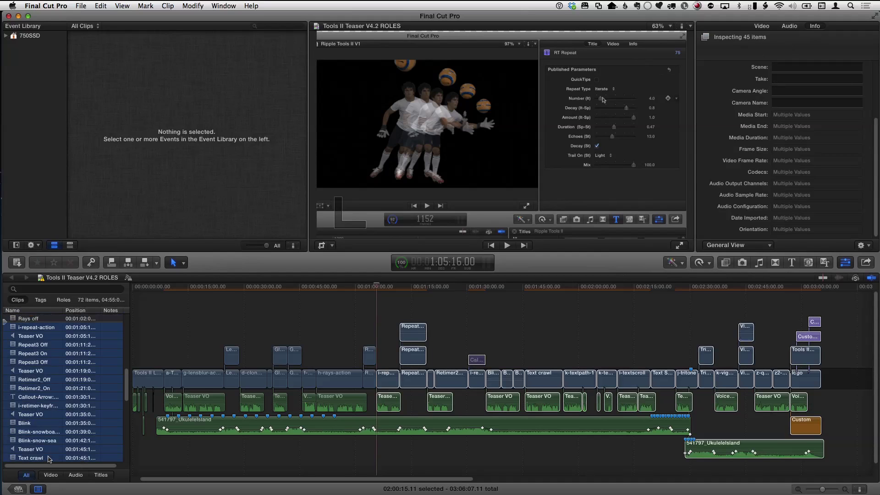